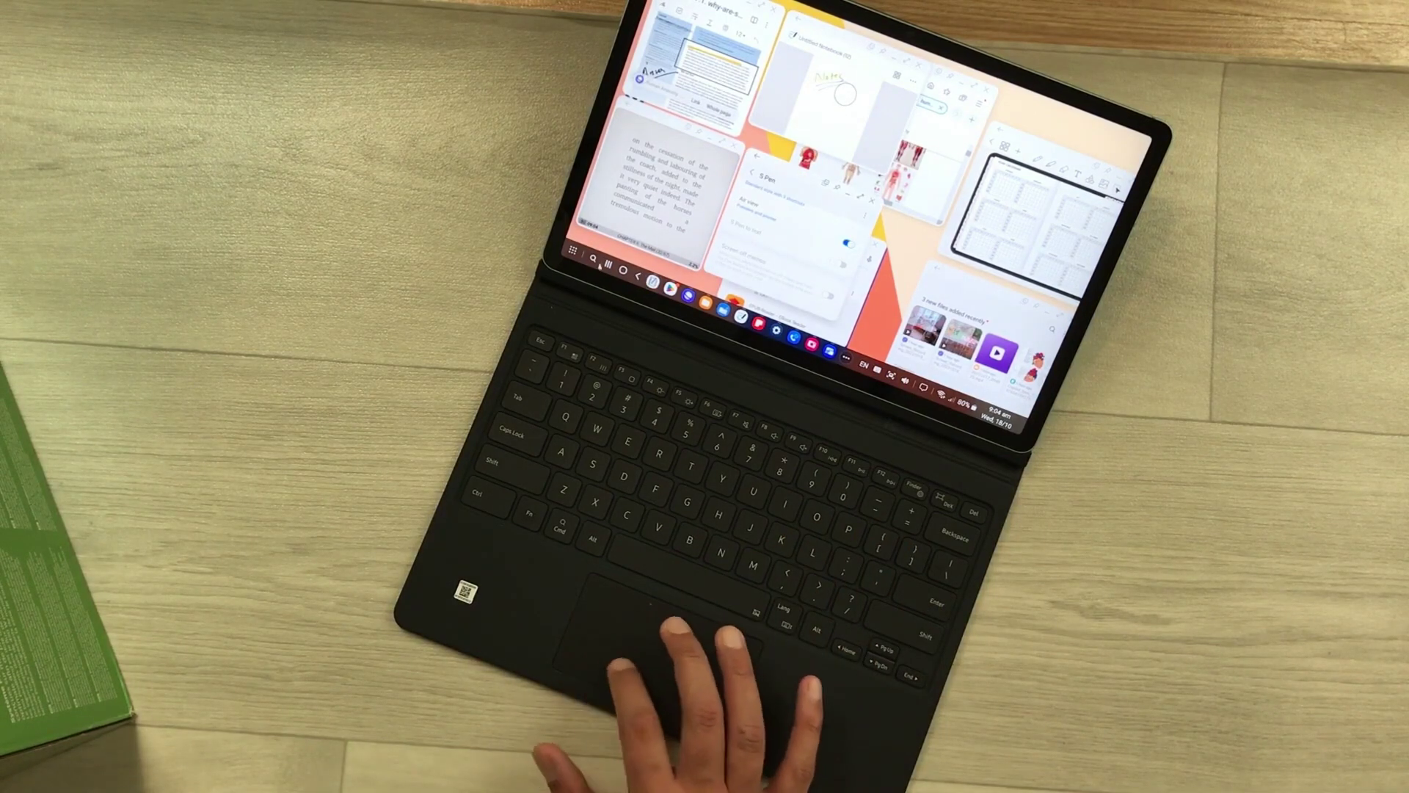
scroll(859, 187, down, 3)
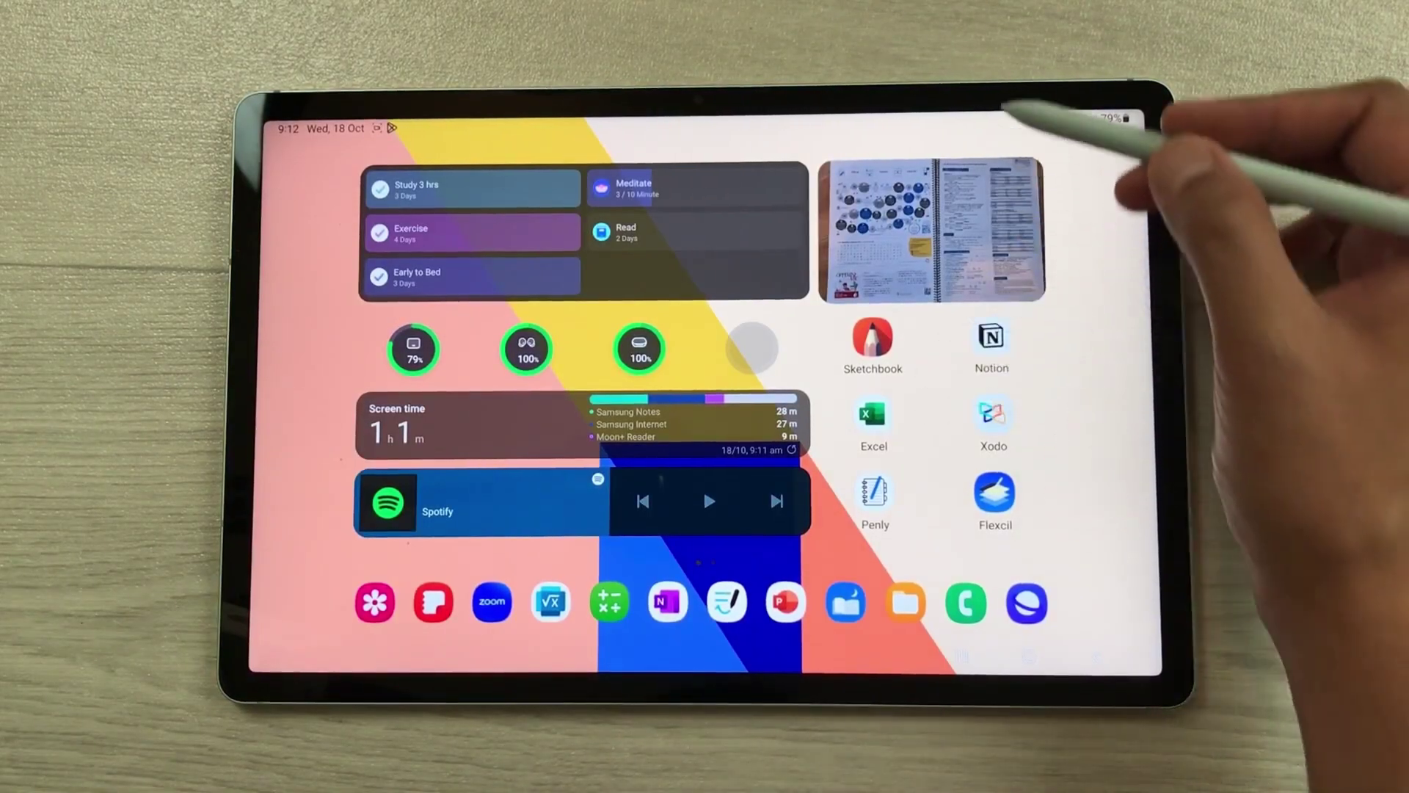
- Turn on Productivity mode from the Modes toggle in quick settings
drag(991, 121, 975, 234)
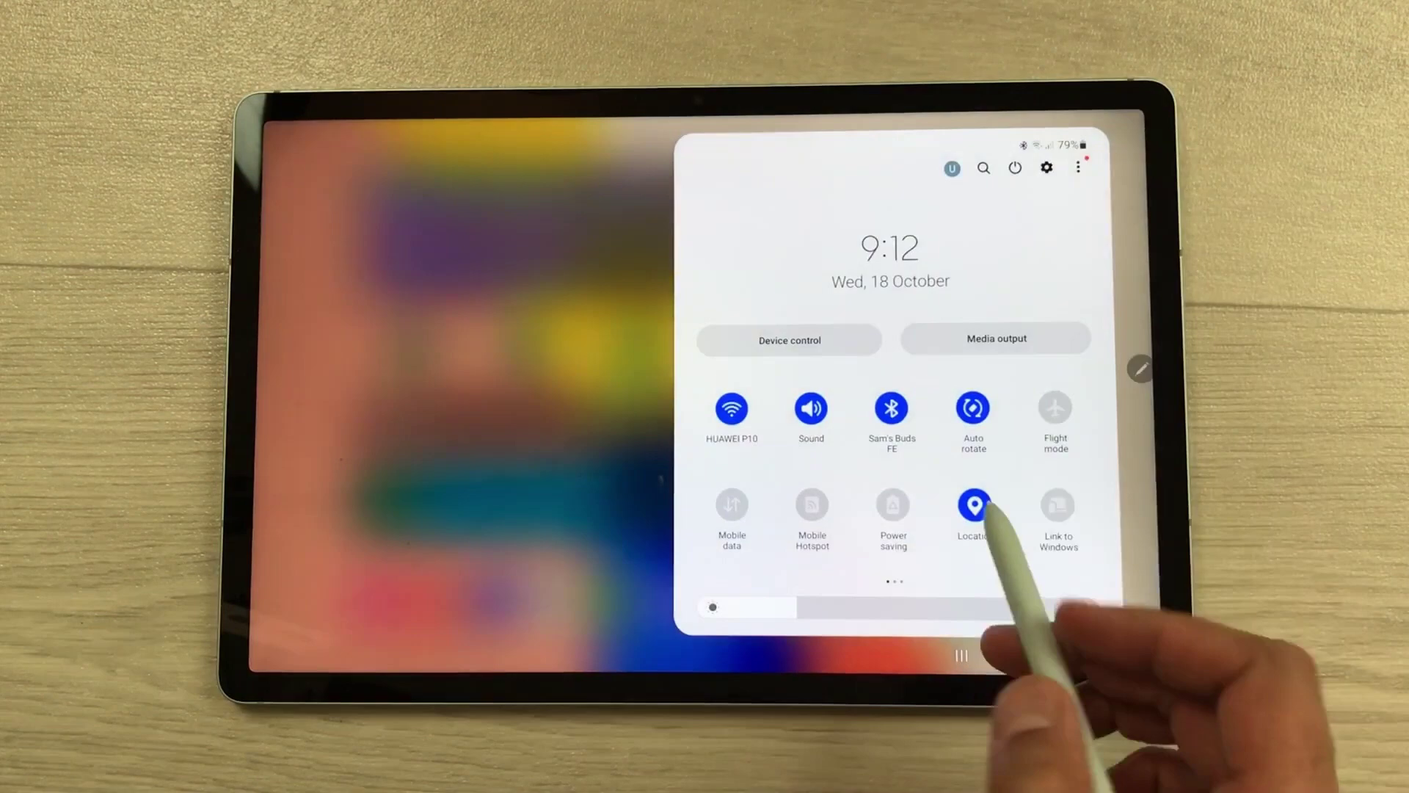
drag(1000, 502, 921, 518)
drag(996, 474, 944, 519)
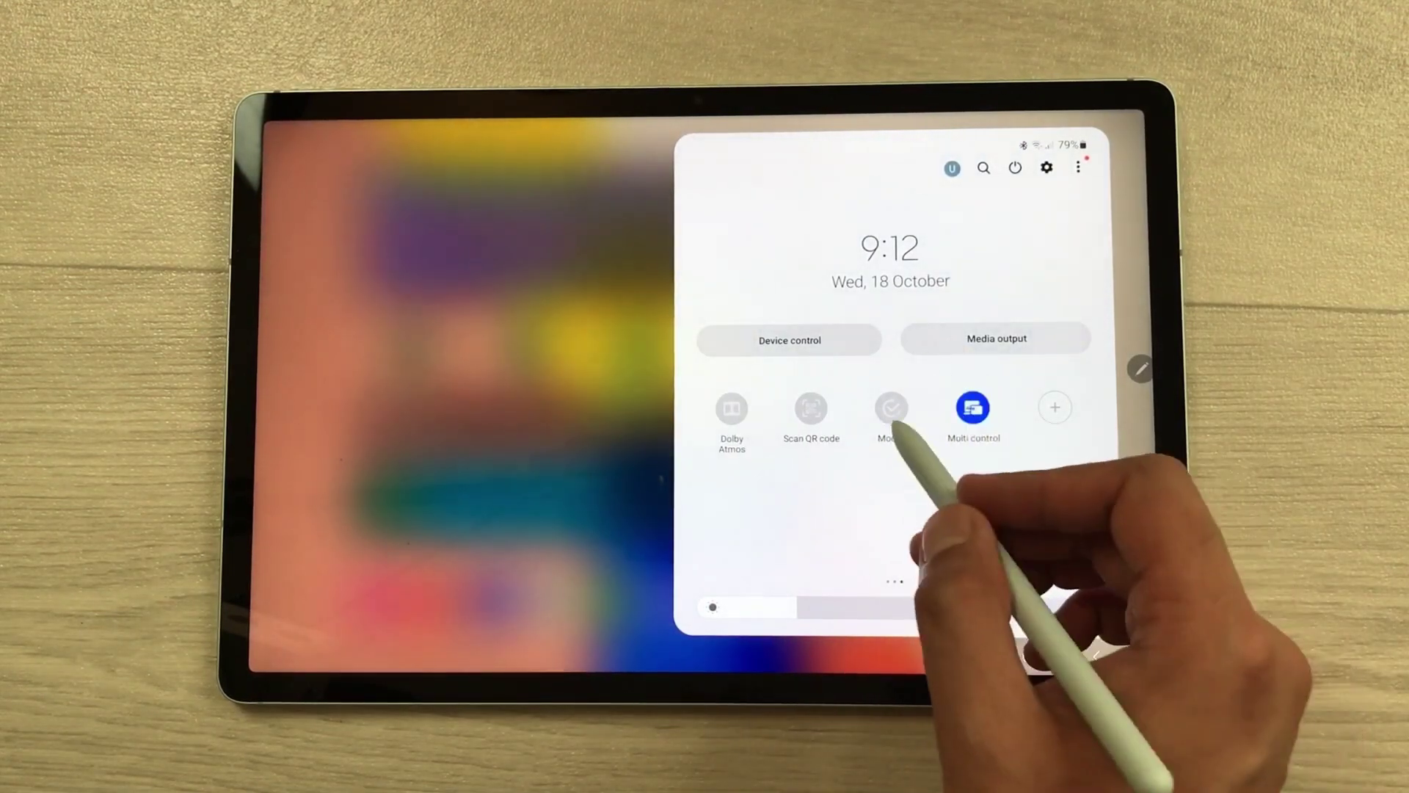
click(891, 410)
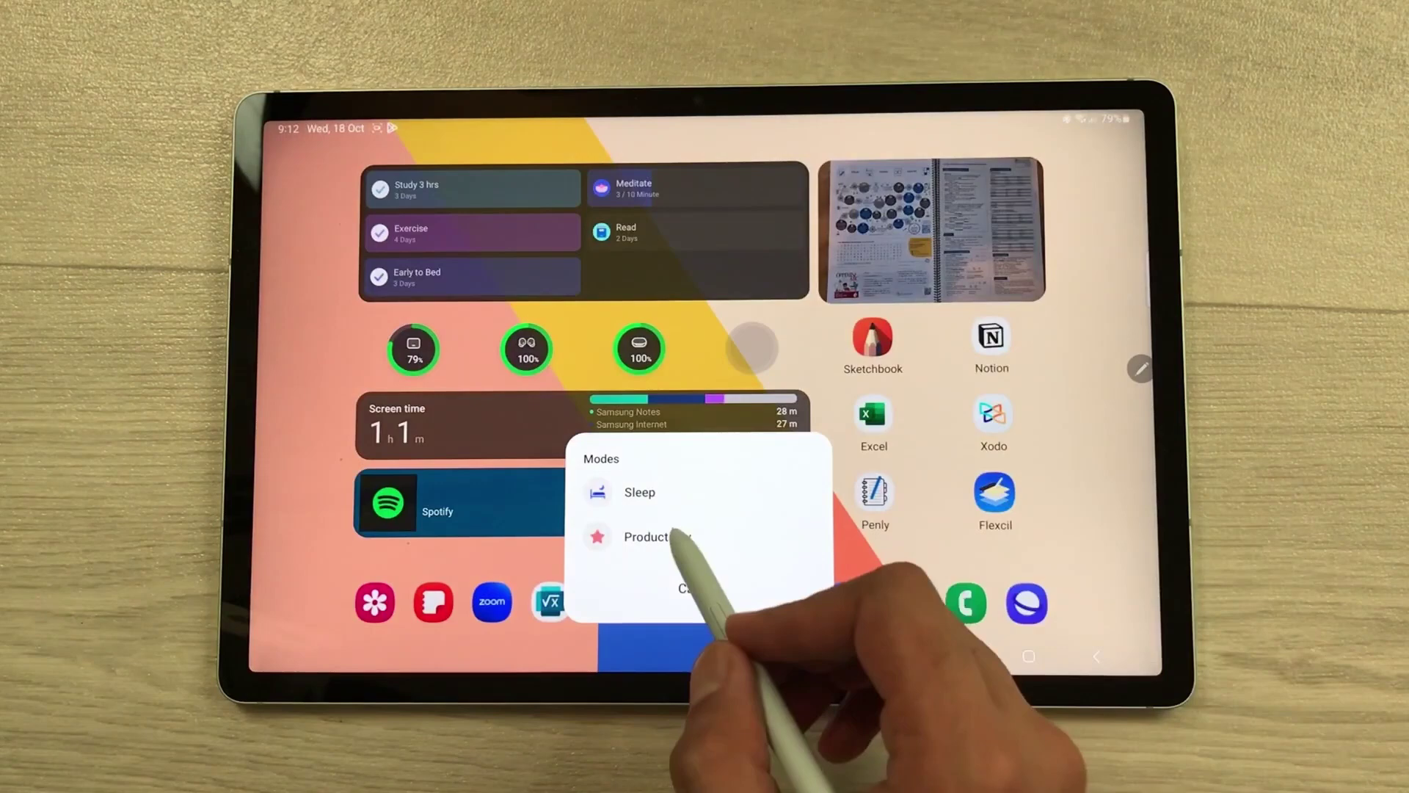
click(660, 537)
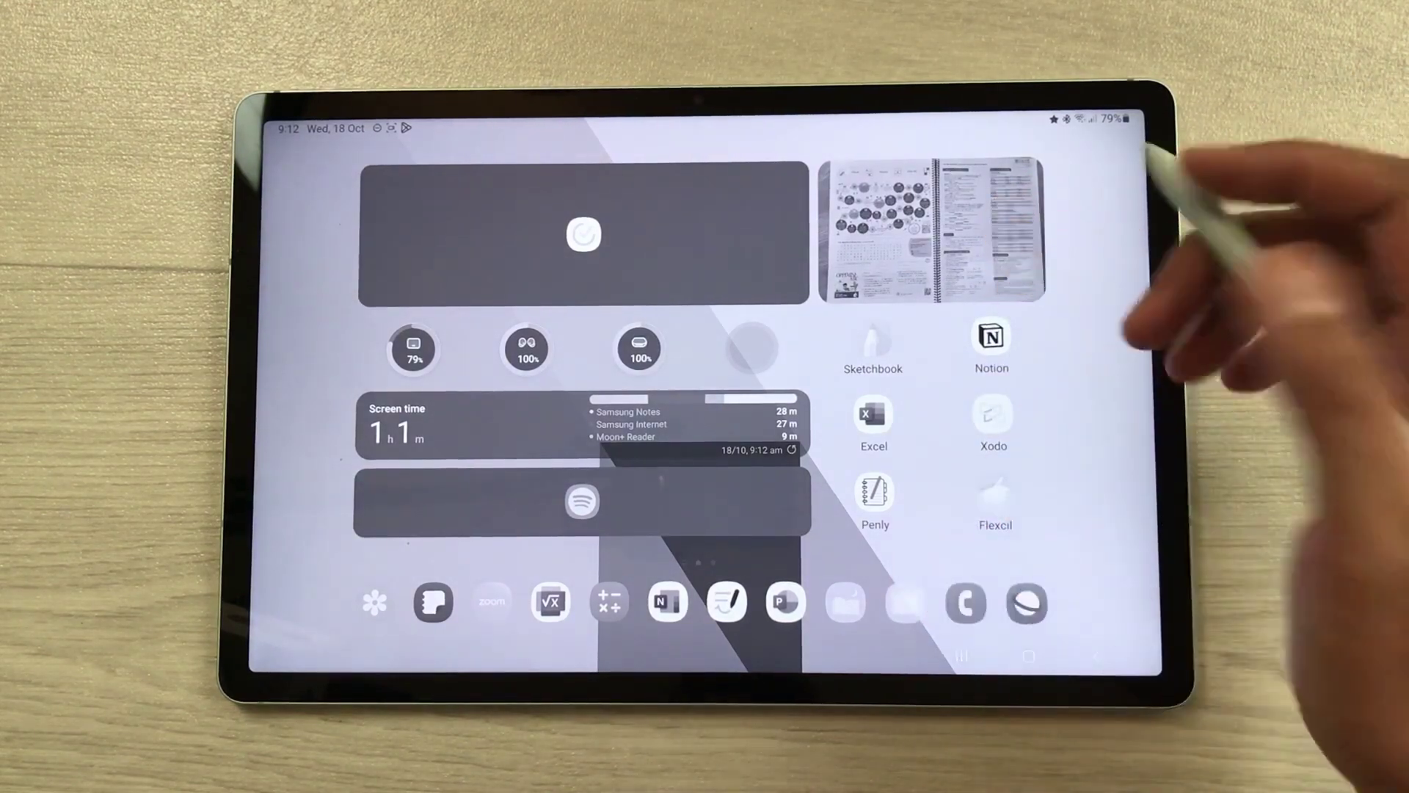
- Switch Productivity mode back off and dismiss the quick settings panel
mouse_move(1085, 119)
mouse_down()
mouse_move(1029, 160)
mouse_move(1039, 187)
mouse_up()
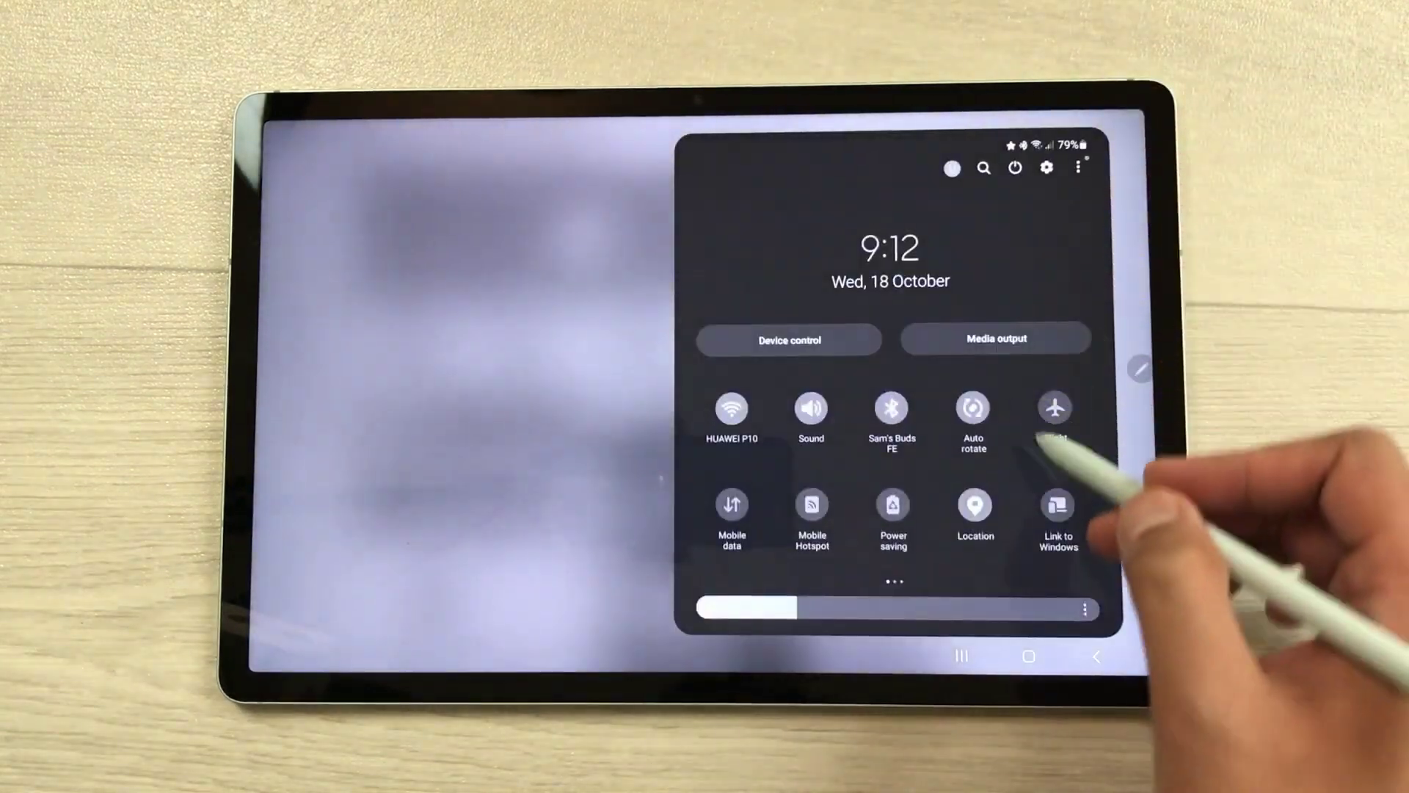
drag(1053, 441, 963, 451)
click(893, 408)
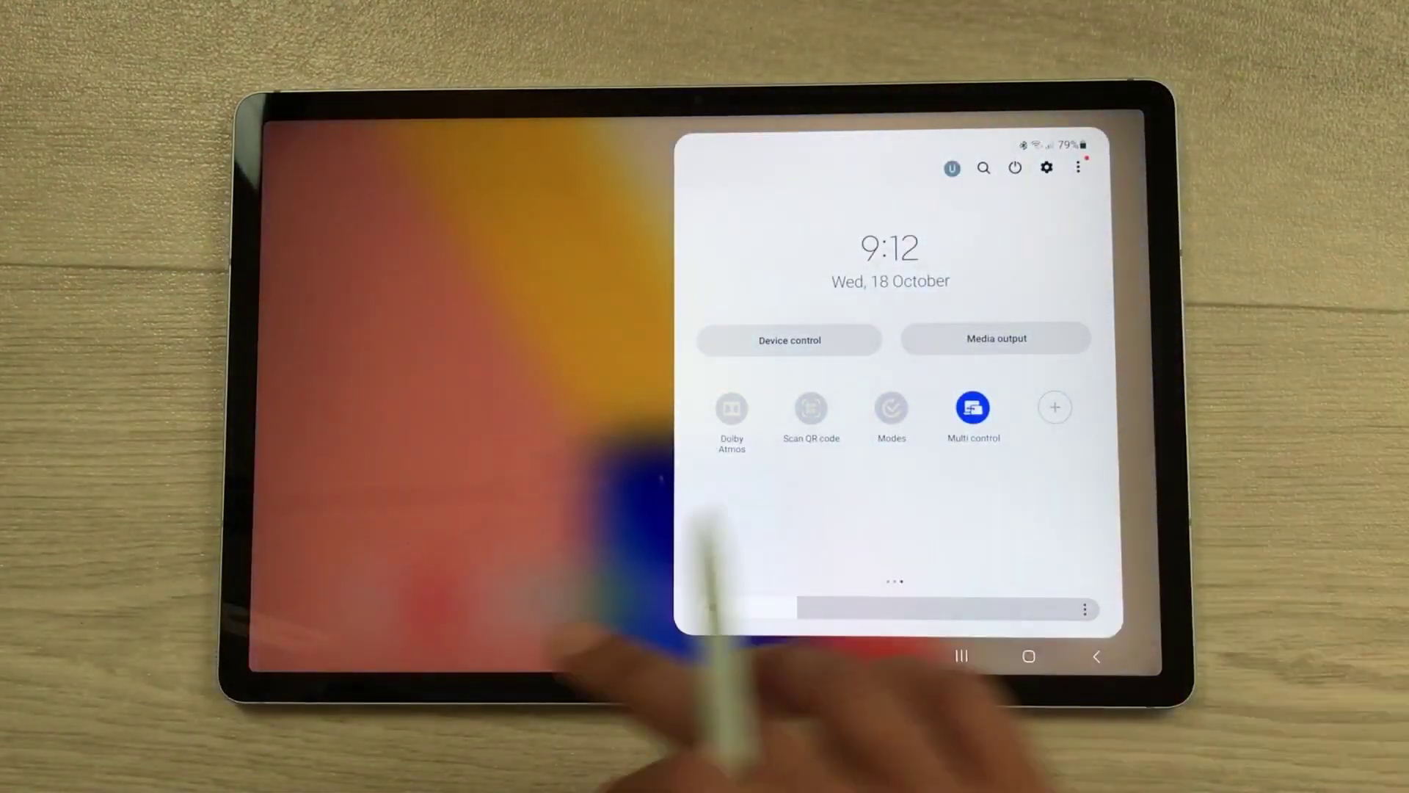
click(568, 491)
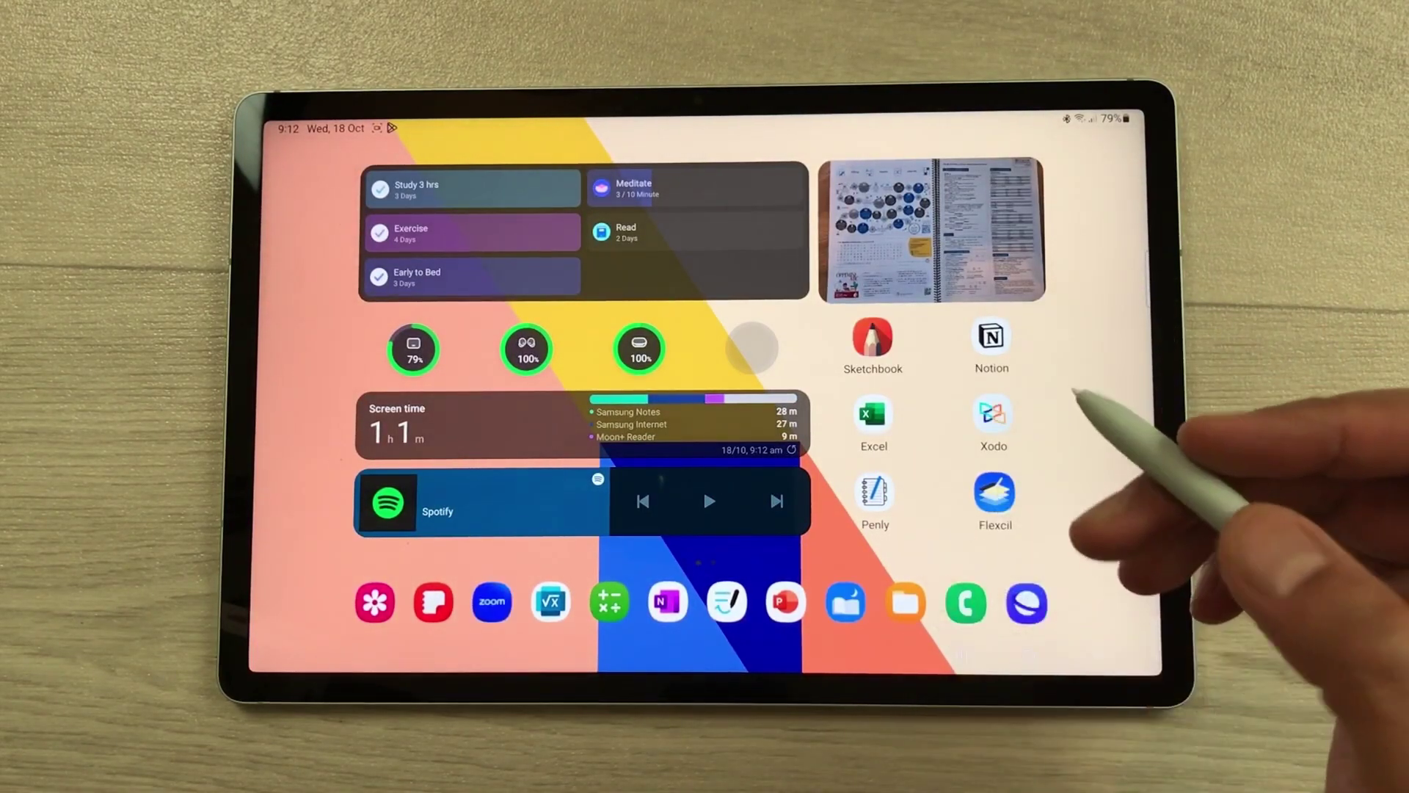
- From the app drawer, go to Settings > Modes and Routines and add a mode
drag(938, 518, 938, 363)
click(1023, 381)
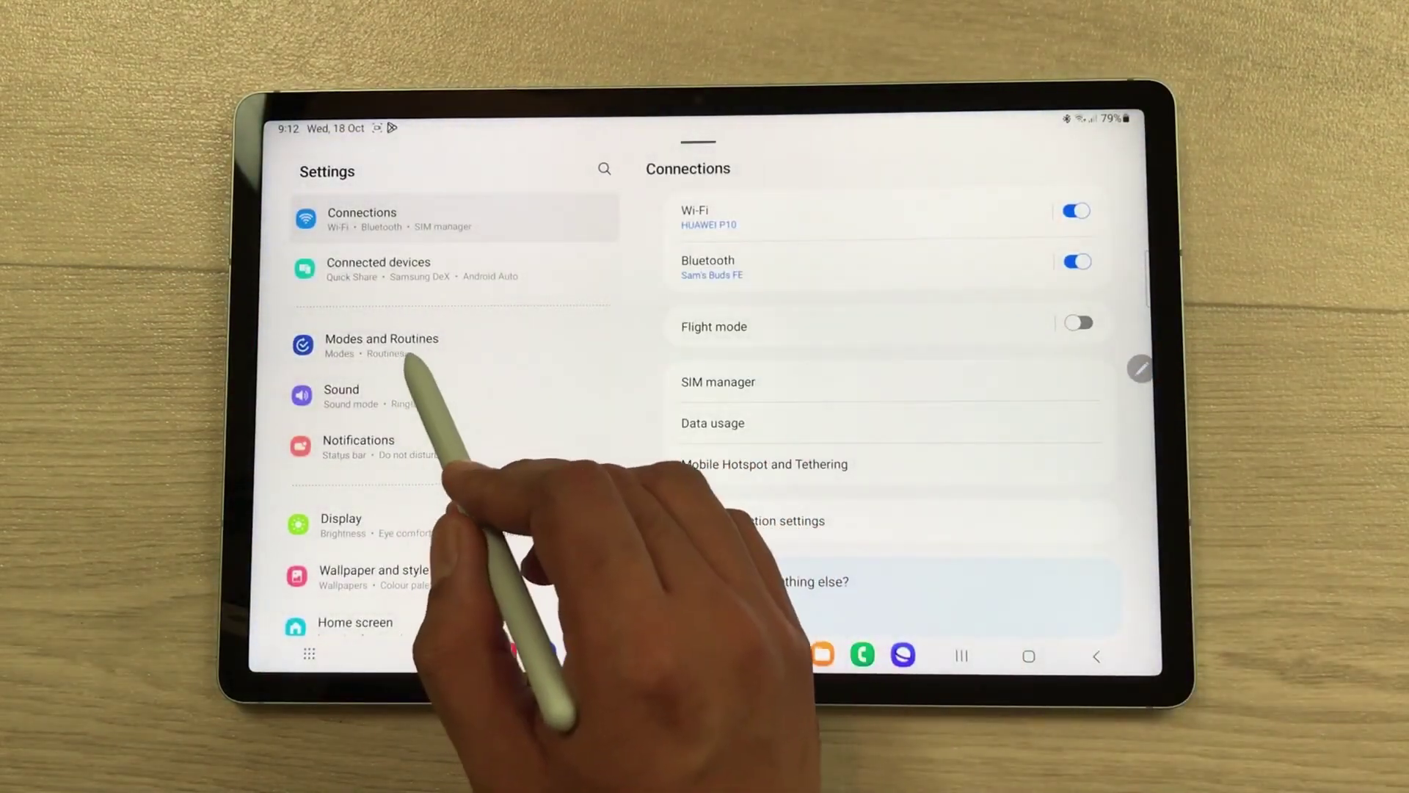
click(428, 341)
drag(1001, 576, 981, 378)
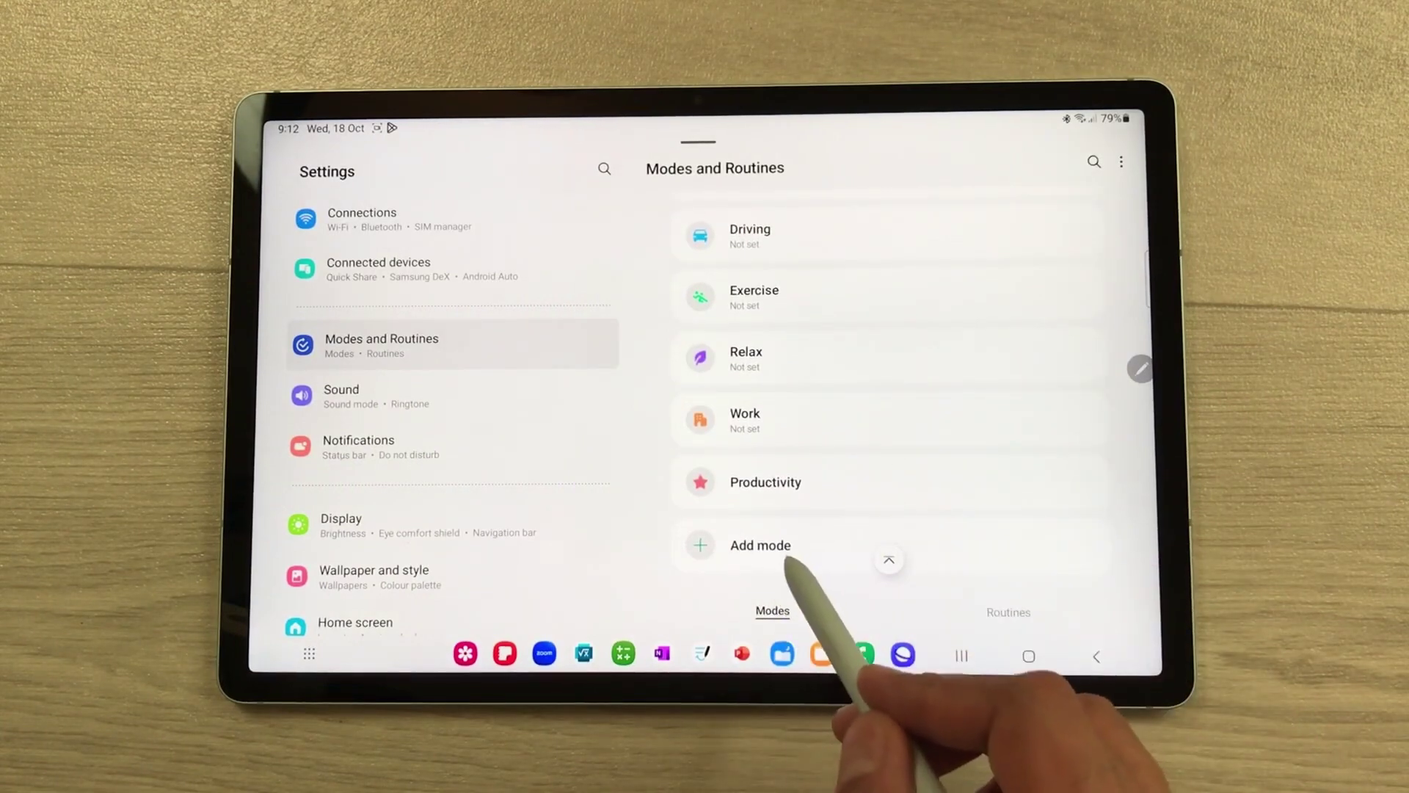
click(771, 547)
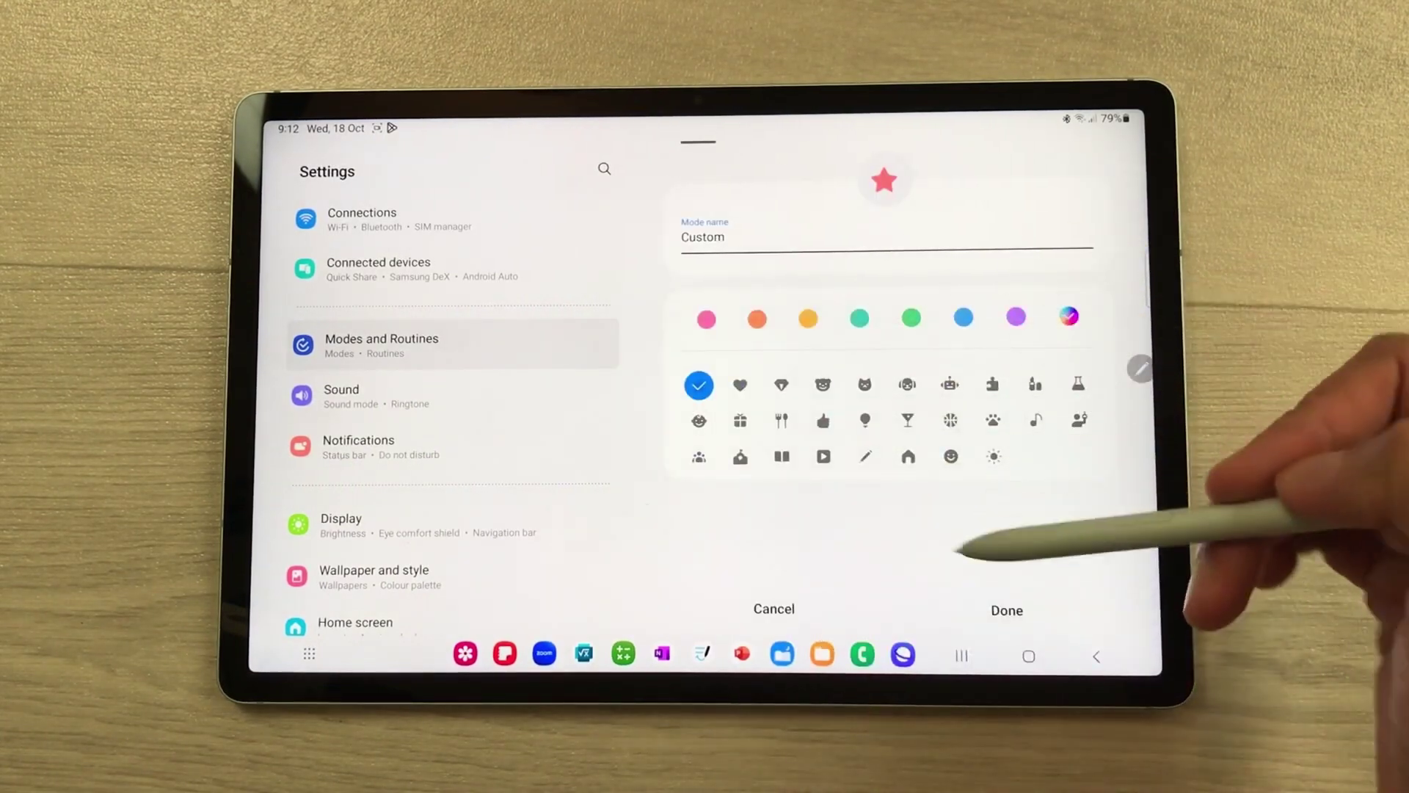